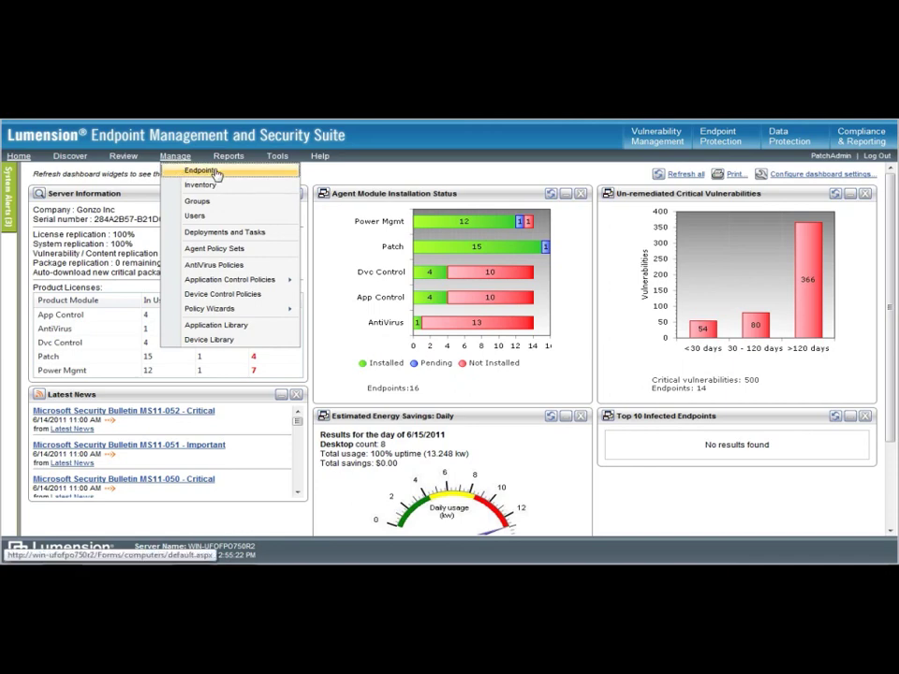
Open the managed endpoints list and review the Patch and Remediation status of all endpoints.
click(214, 172)
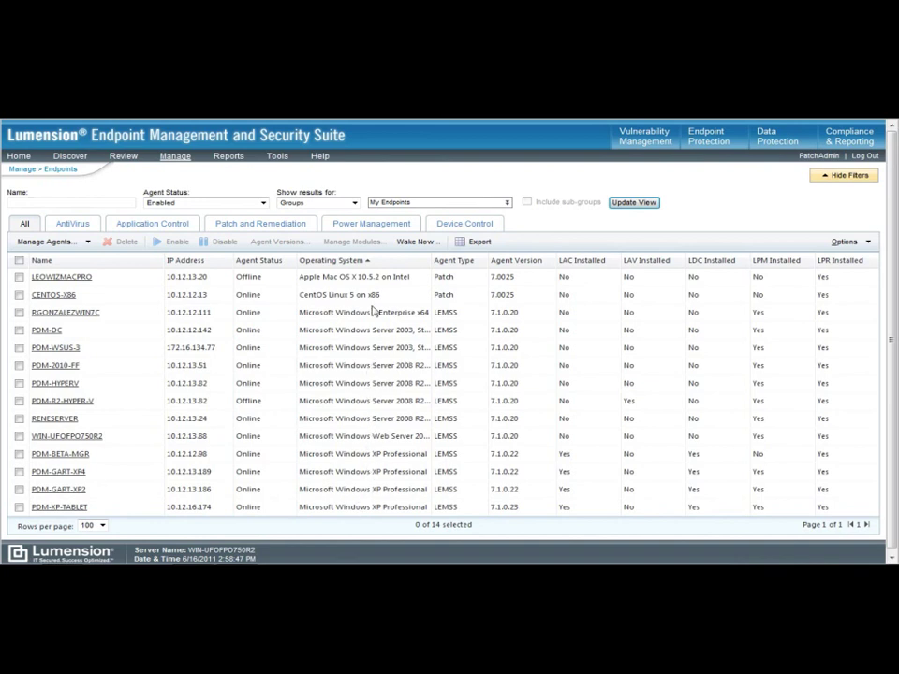
click(264, 226)
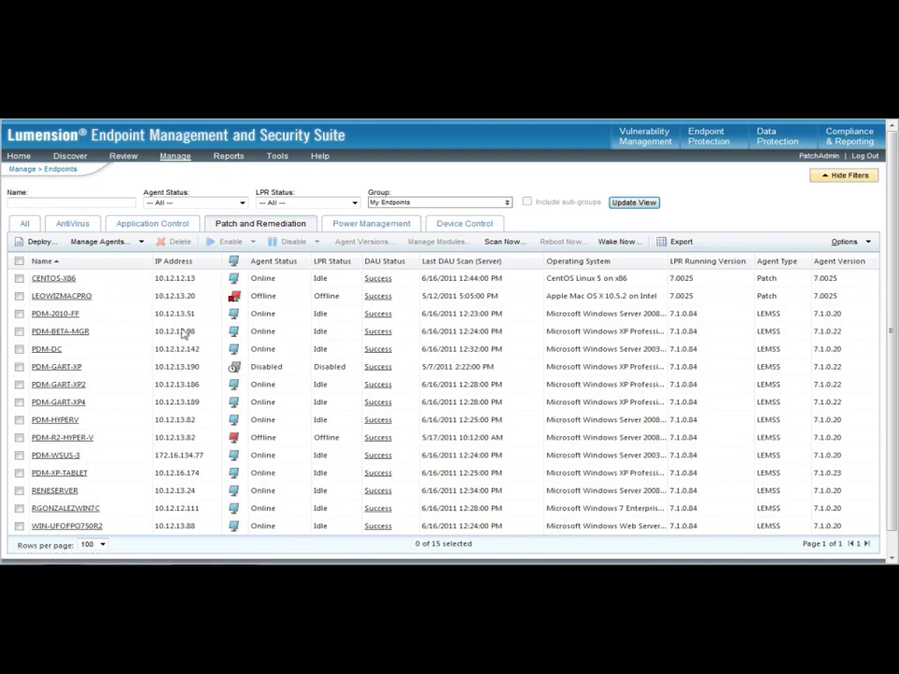
scroll(371, 333, down, 2)
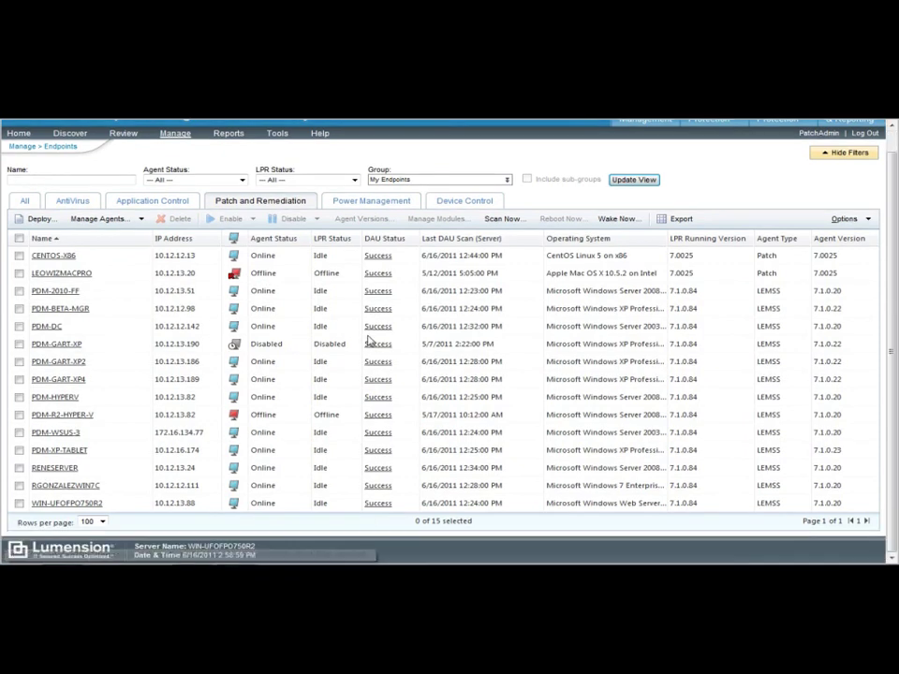
scroll(367, 341, up, 2)
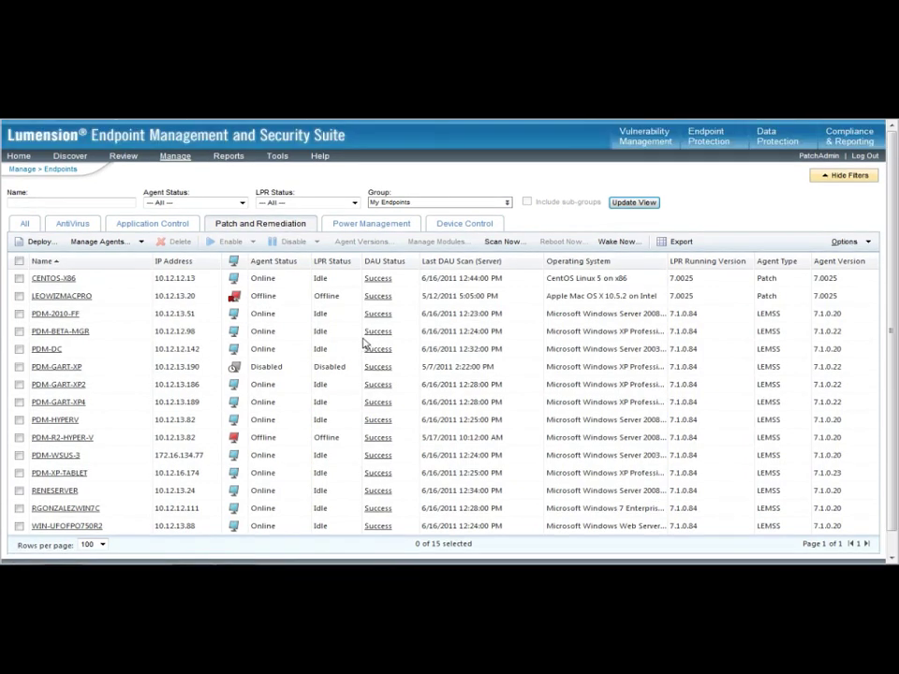
Open the group management page and expand System Groups and its Linux group in the group tree.
mouse_move(127, 157)
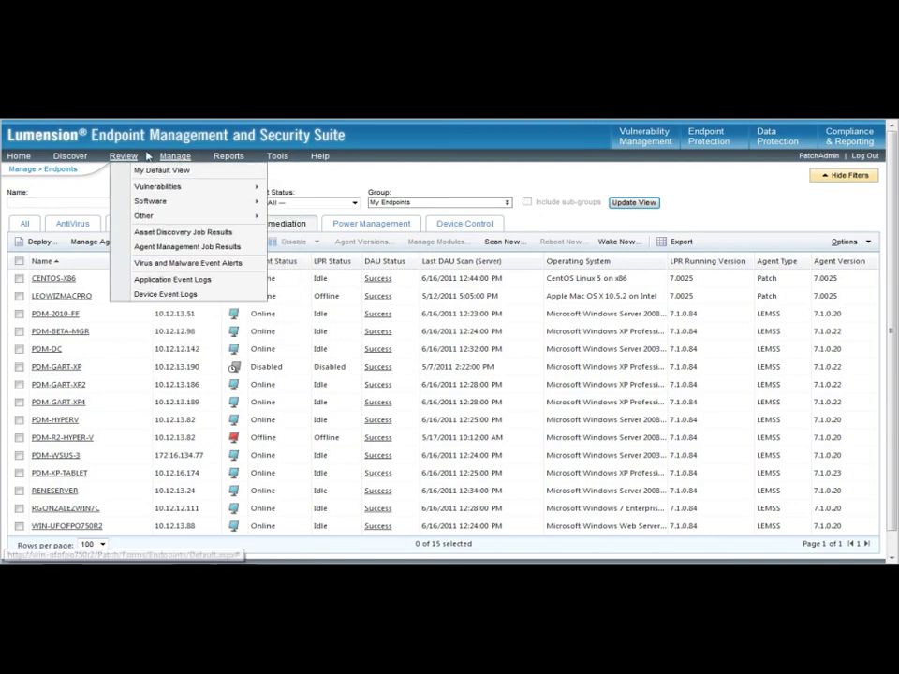
mouse_move(173, 155)
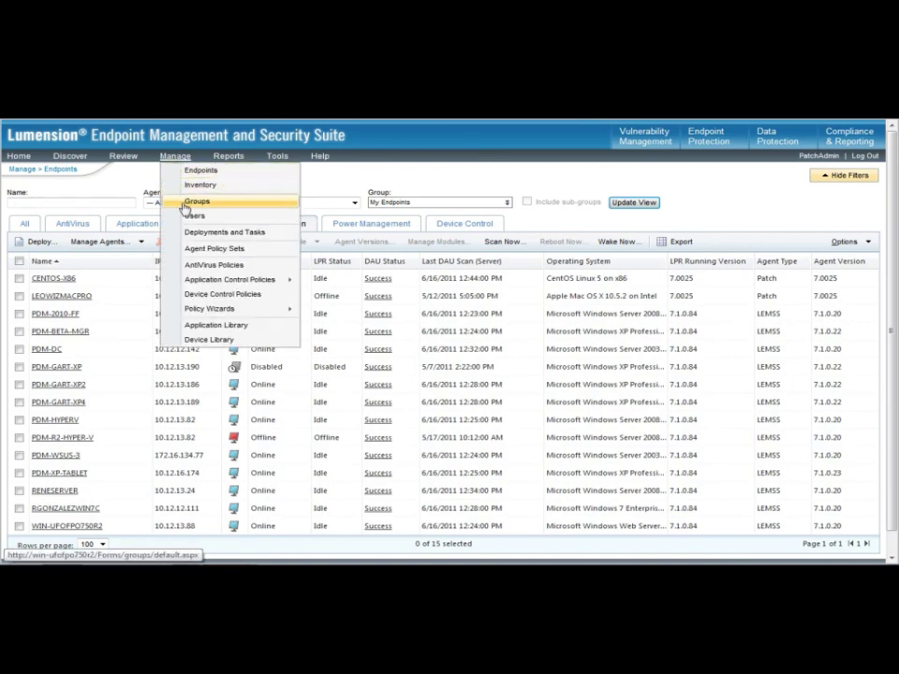
click(186, 205)
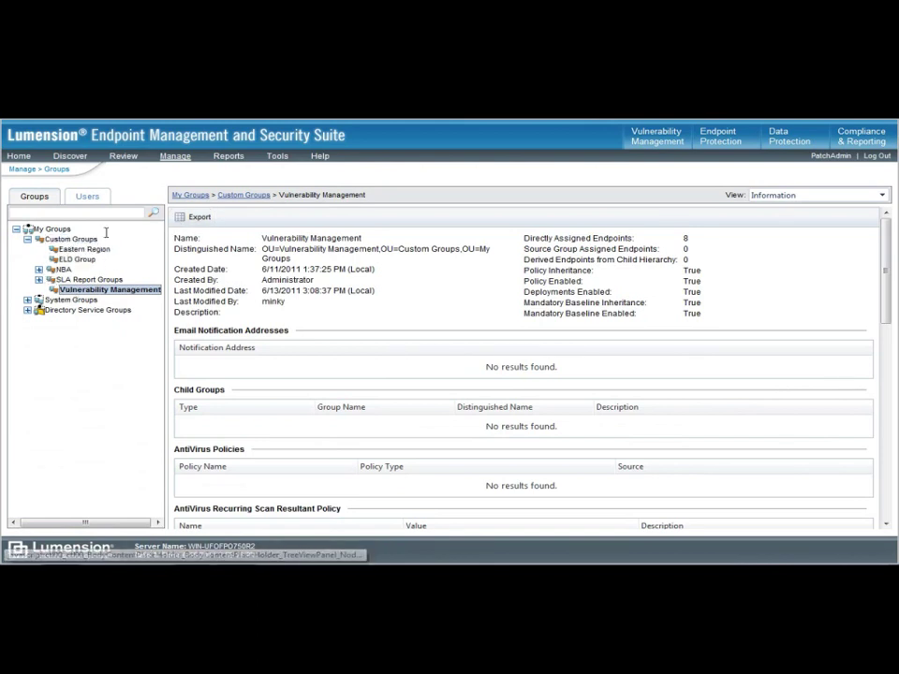
click(28, 300)
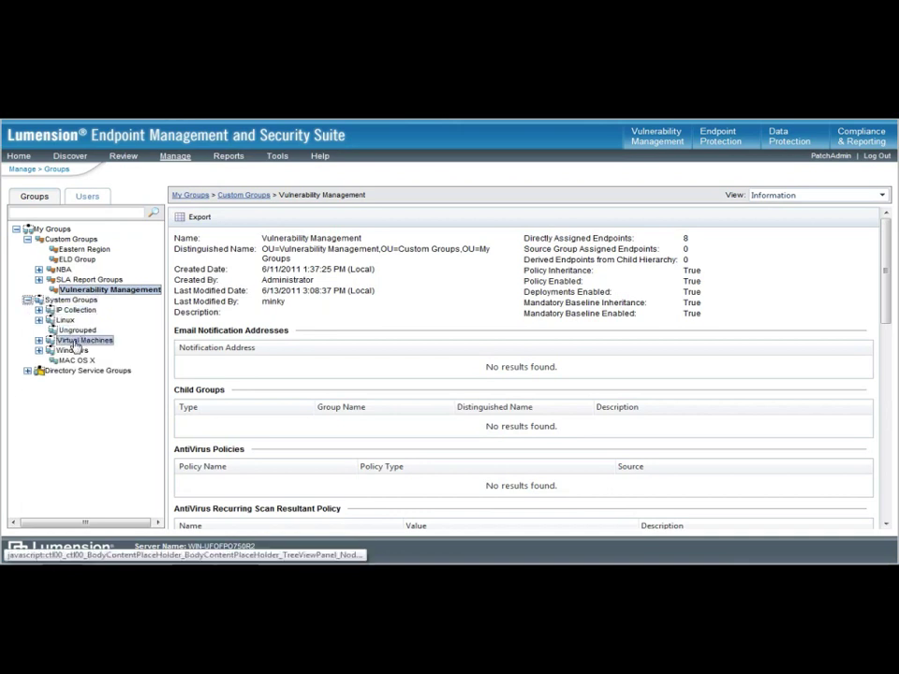
click(39, 321)
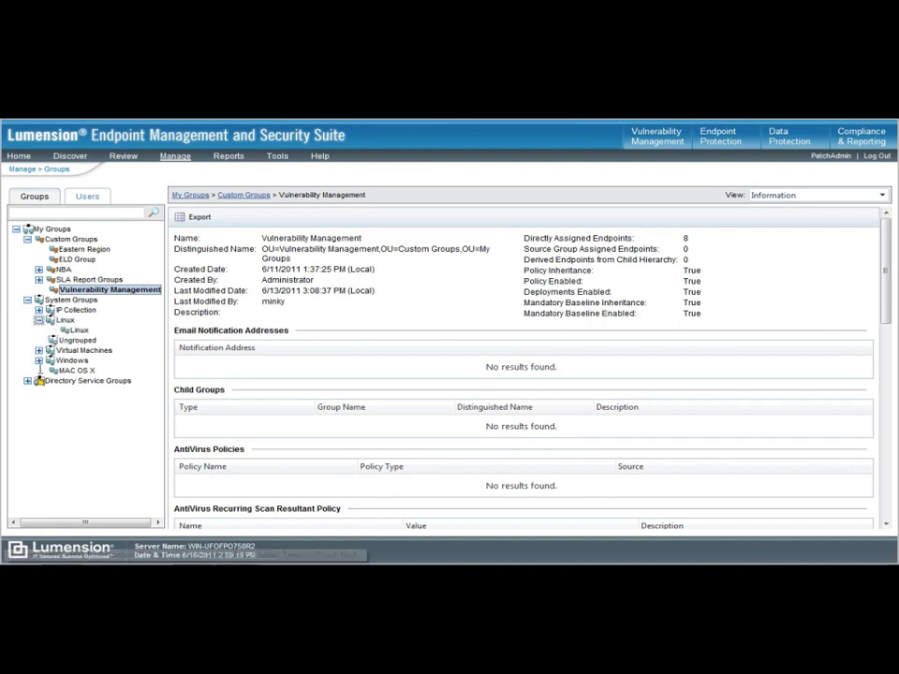
Show the endpoint membership of the MAC OS X group and the Linux subgroup, and expand the Virtual Machines group.
click(71, 372)
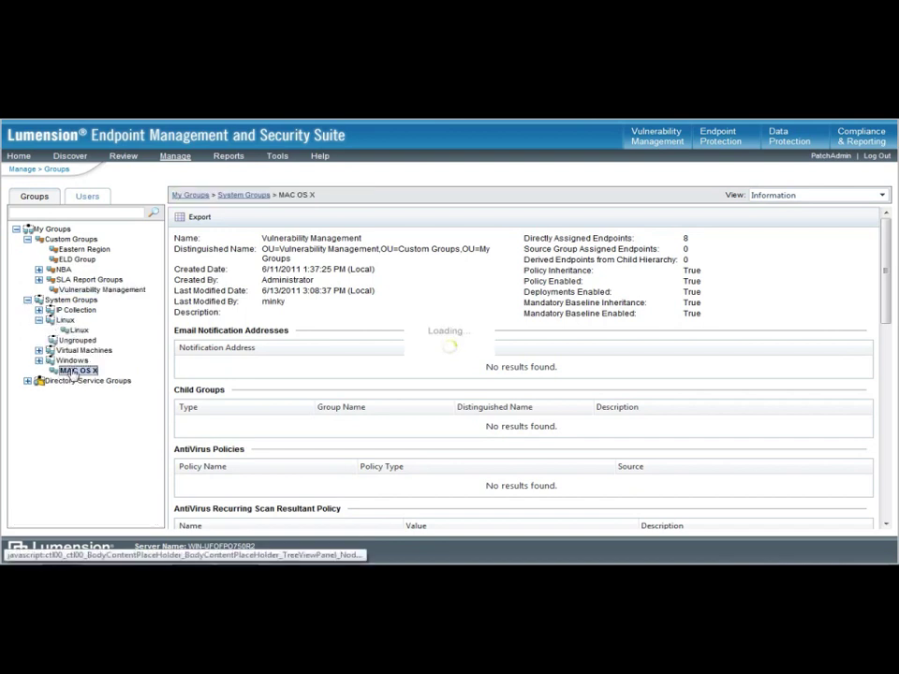
click(758, 195)
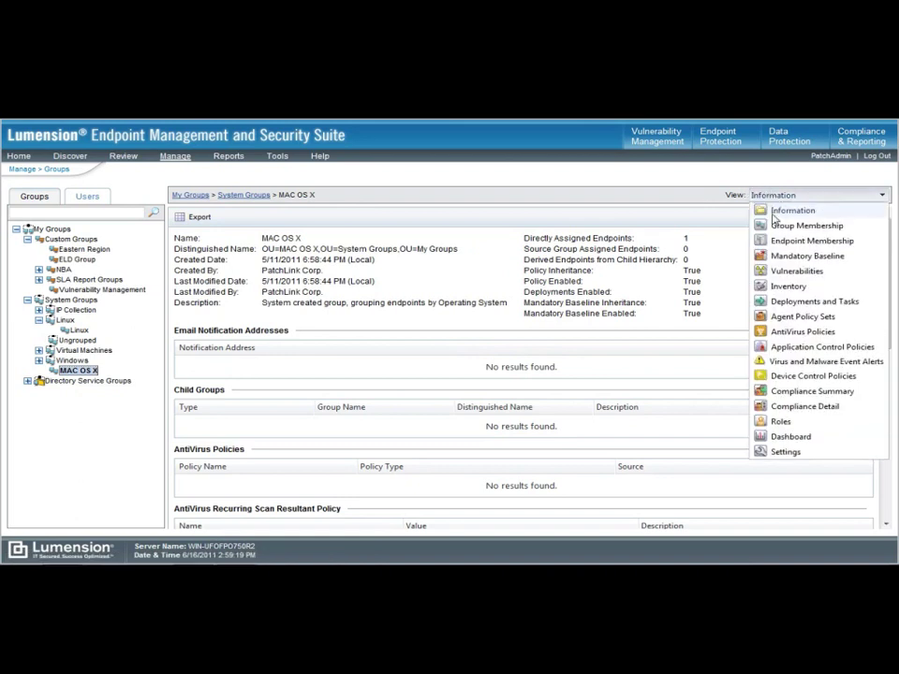
click(782, 241)
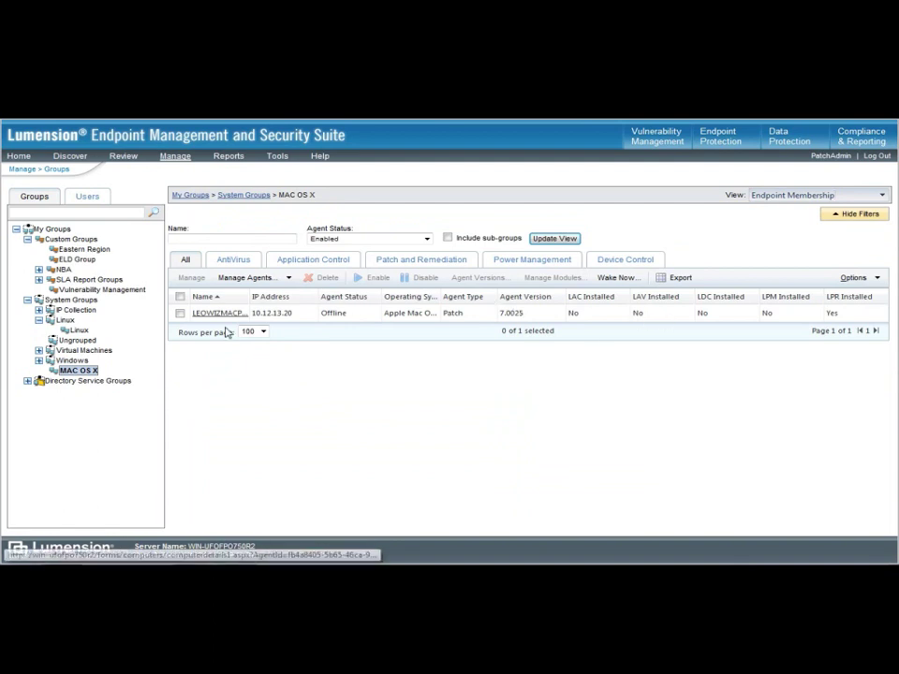
click(80, 330)
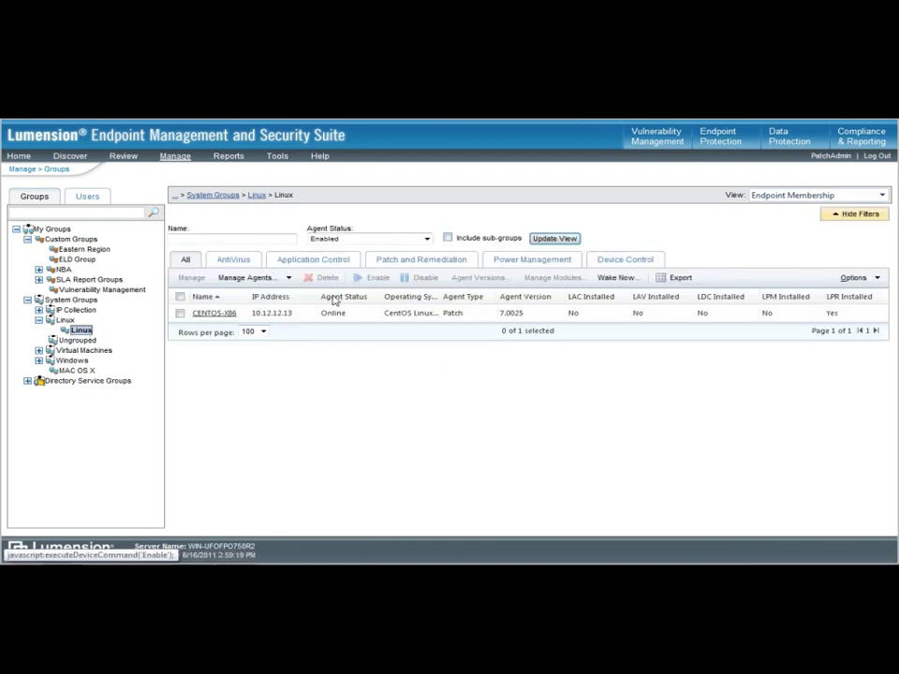
click(38, 350)
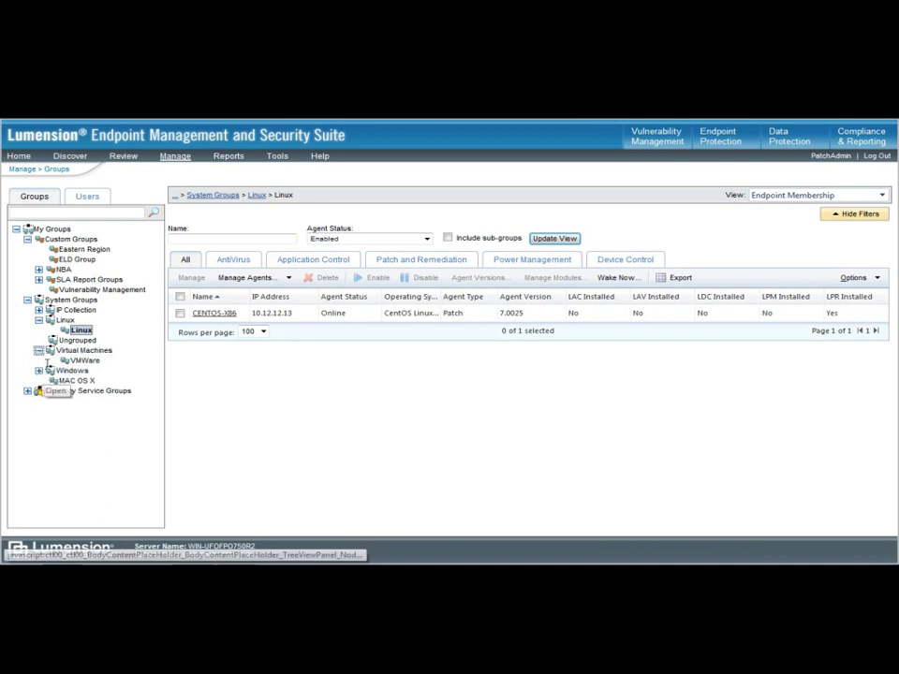
Show the endpoints in the Vulnerability Management custom group and widen the Operating System column.
click(75, 291)
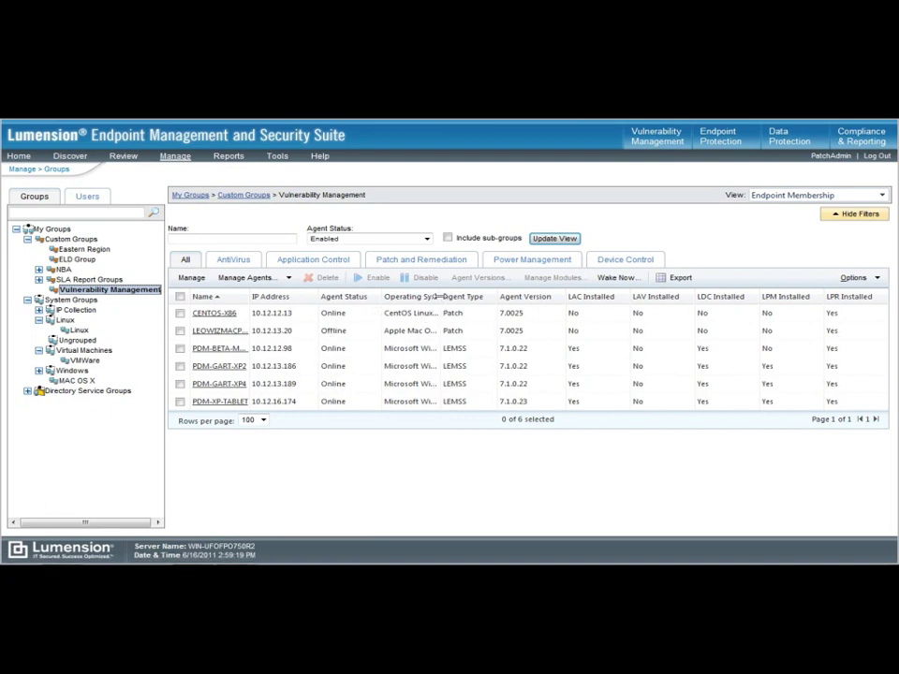
drag(439, 296, 456, 298)
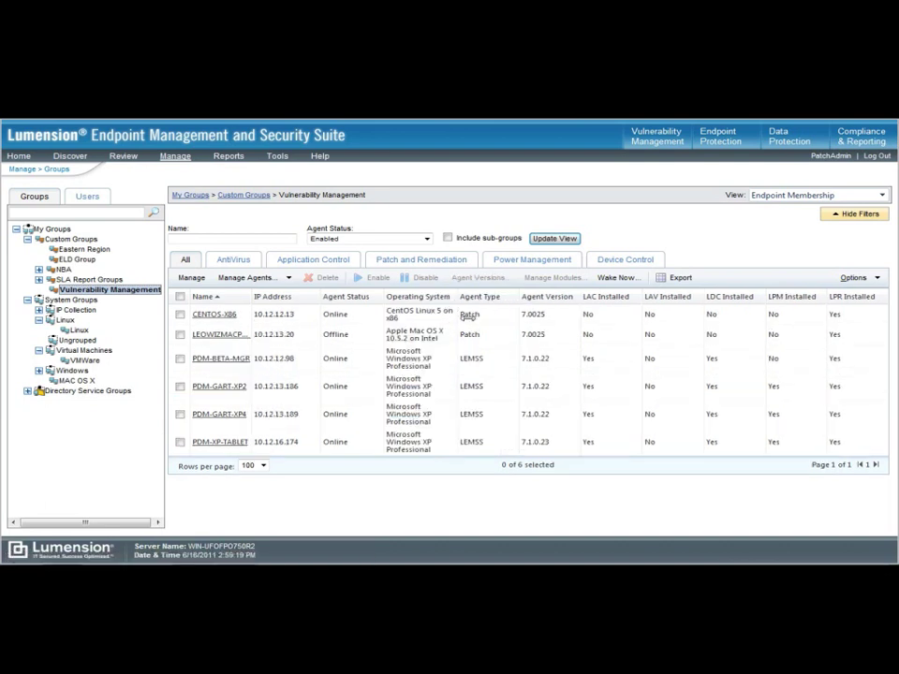
Switch the Vulnerability Management group to its Vulnerabilities view and filter the list by the name firefox.
click(837, 201)
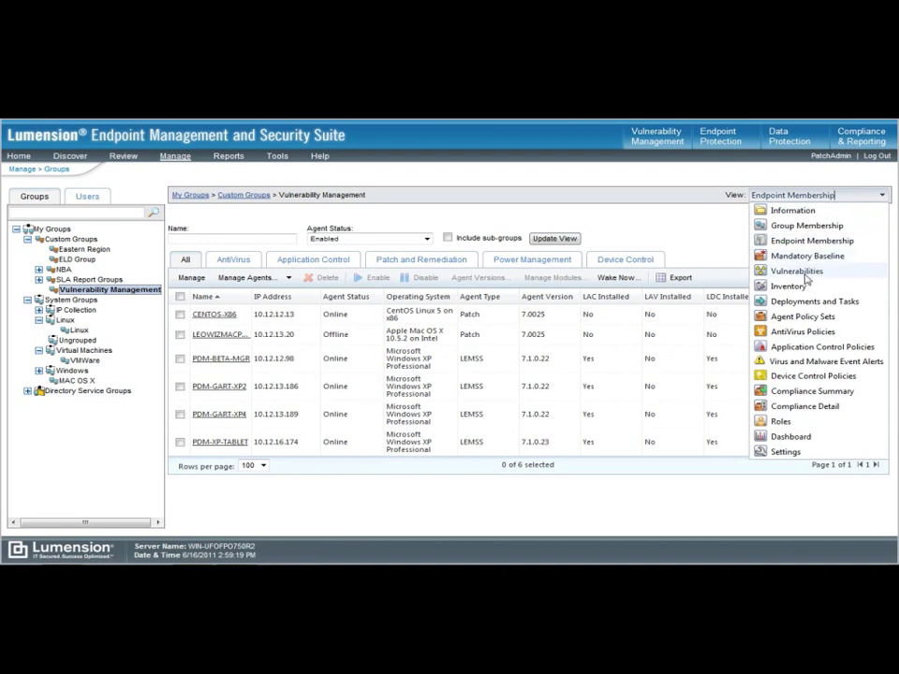
click(866, 268)
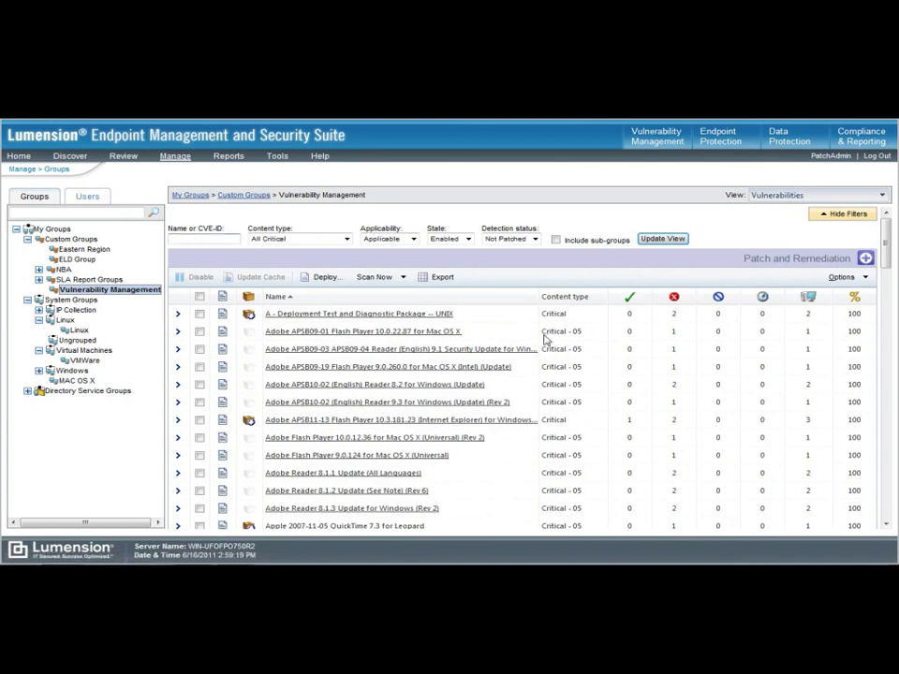
mouse_move(546, 340)
key(Return)
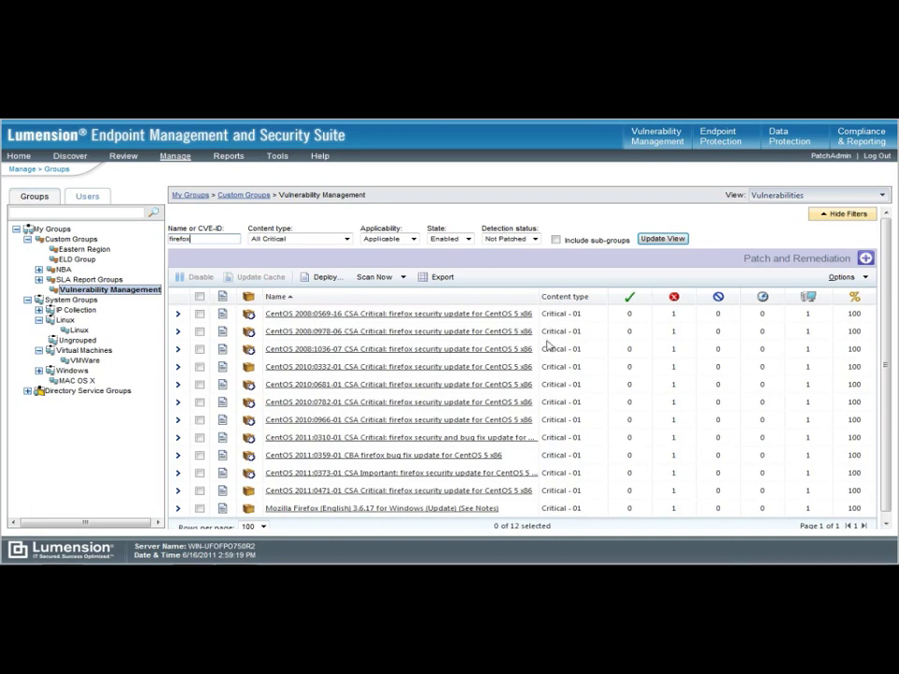
Expand the Mozilla Firefox (English) 3.6.17 for Windows vulnerability and copy its first CVE identifier, CVE-2011-0069.
scroll(375, 487, down, 1)
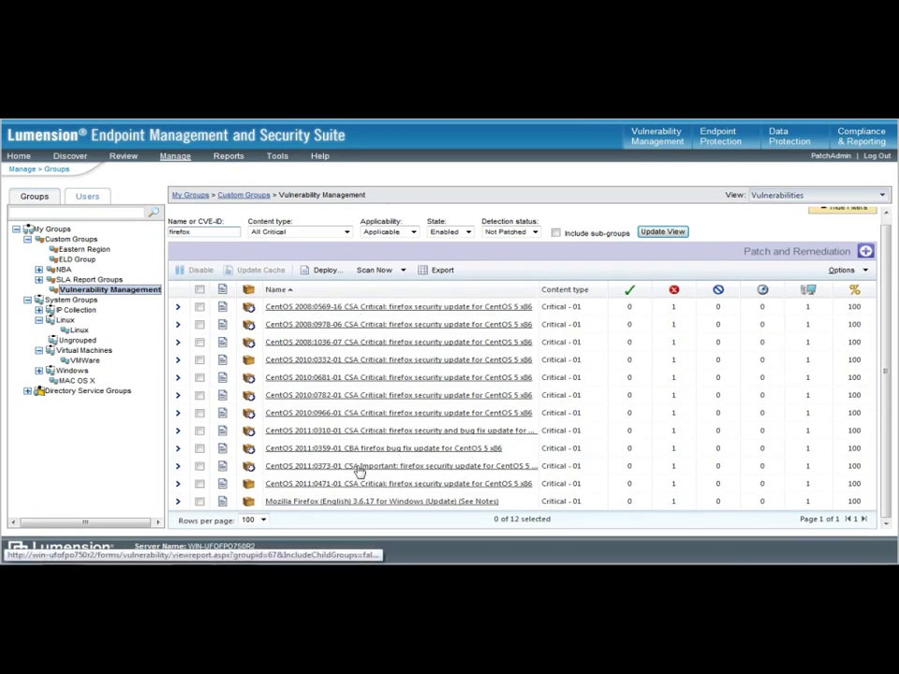
click(178, 502)
scroll(322, 423, down, 2)
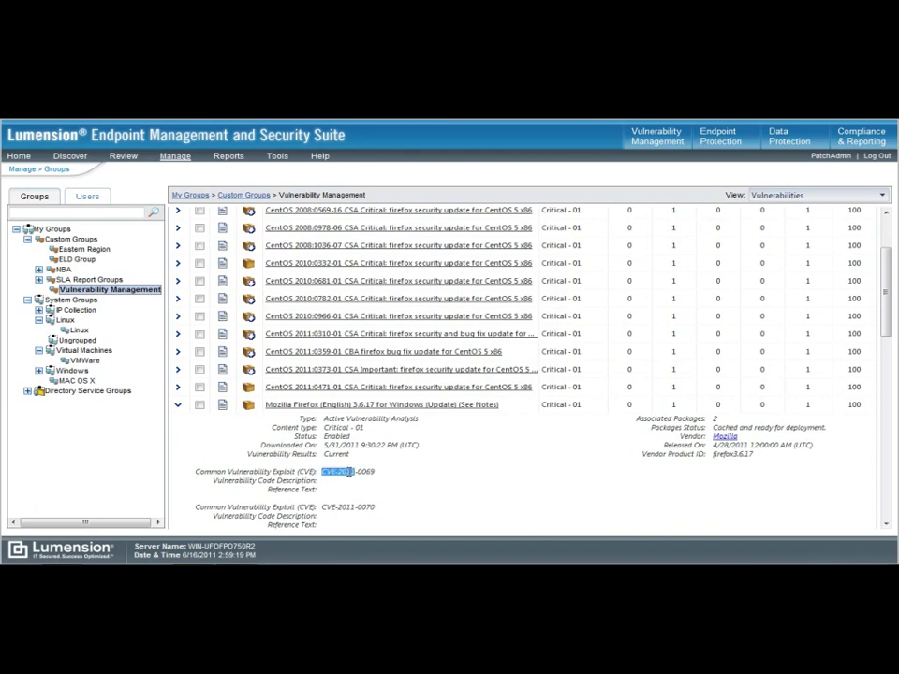
drag(350, 473, 371, 480)
key(ctrl+c)
scroll(371, 479, up, 3)
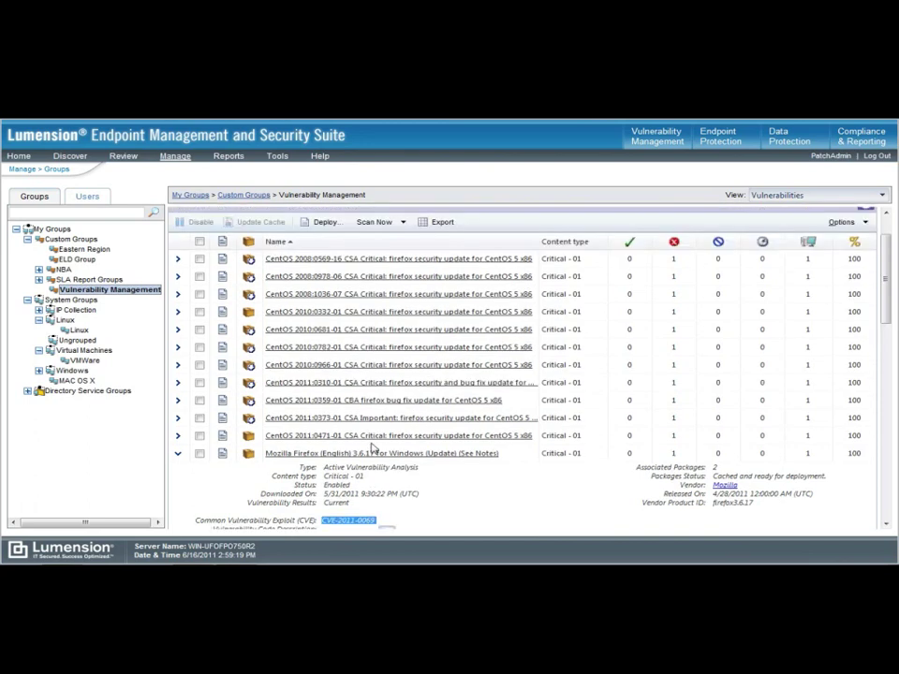
Replace the firefox filter with CVE-2011-0069 and refresh the vulnerability list.
double_click(215, 240)
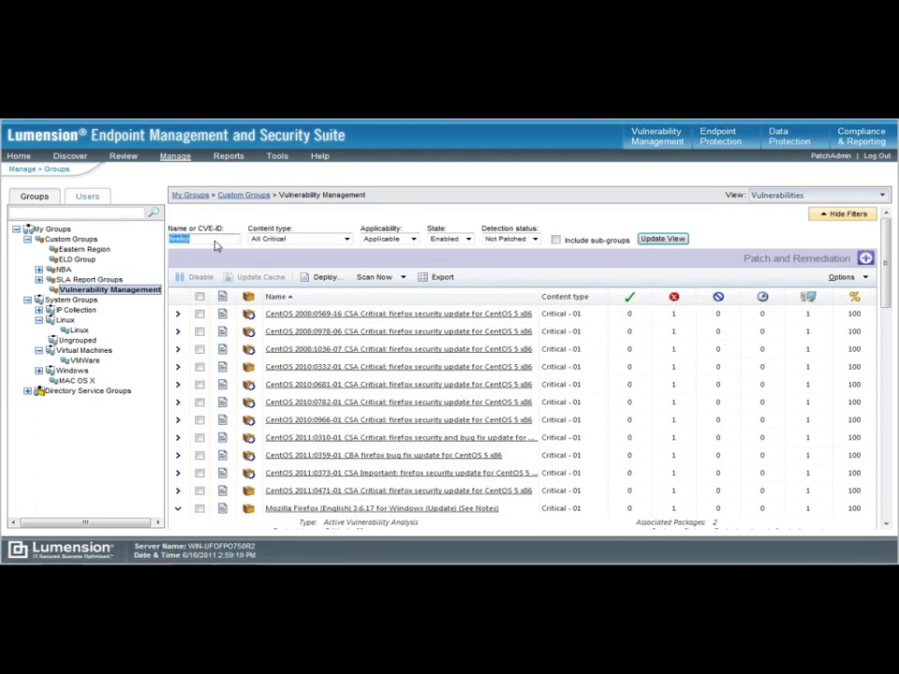
key(ctrl+v)
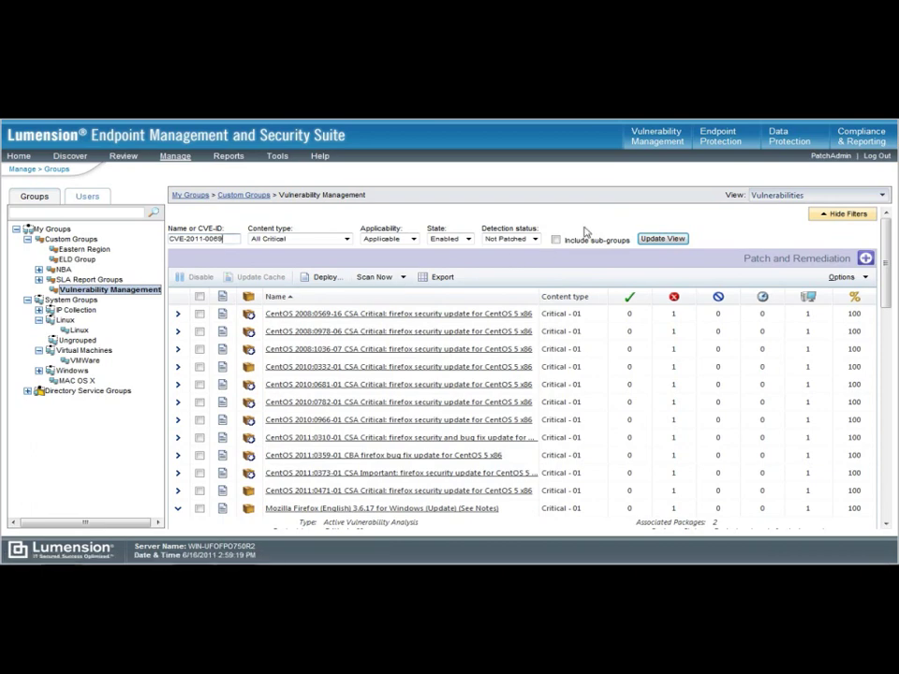
click(651, 238)
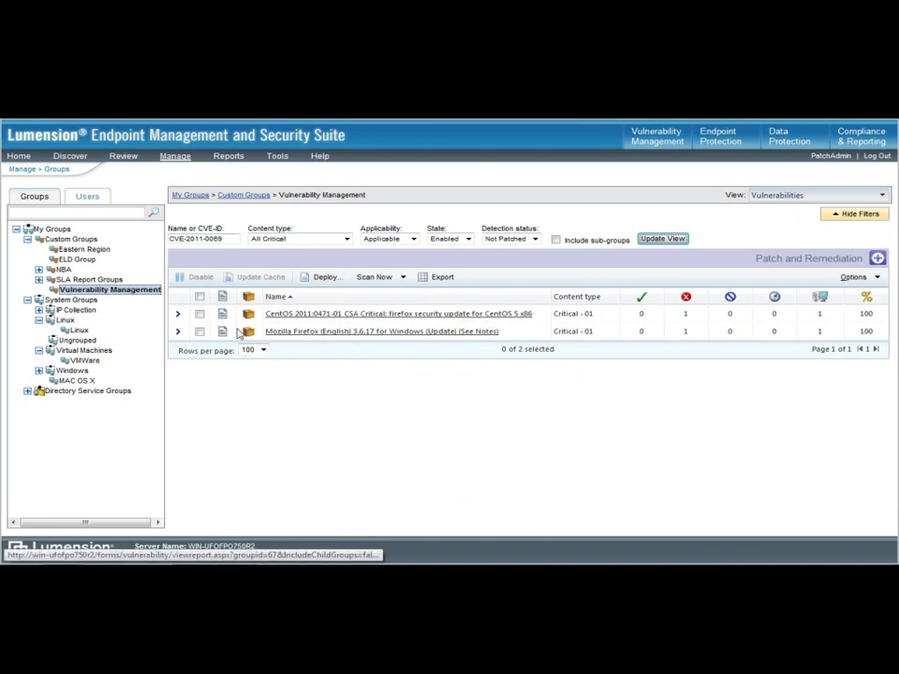
Select both the CentOS 2011:0471-01 and Mozilla Firefox 3.6.17 vulnerabilities and start a deployment for them.
click(199, 314)
click(199, 331)
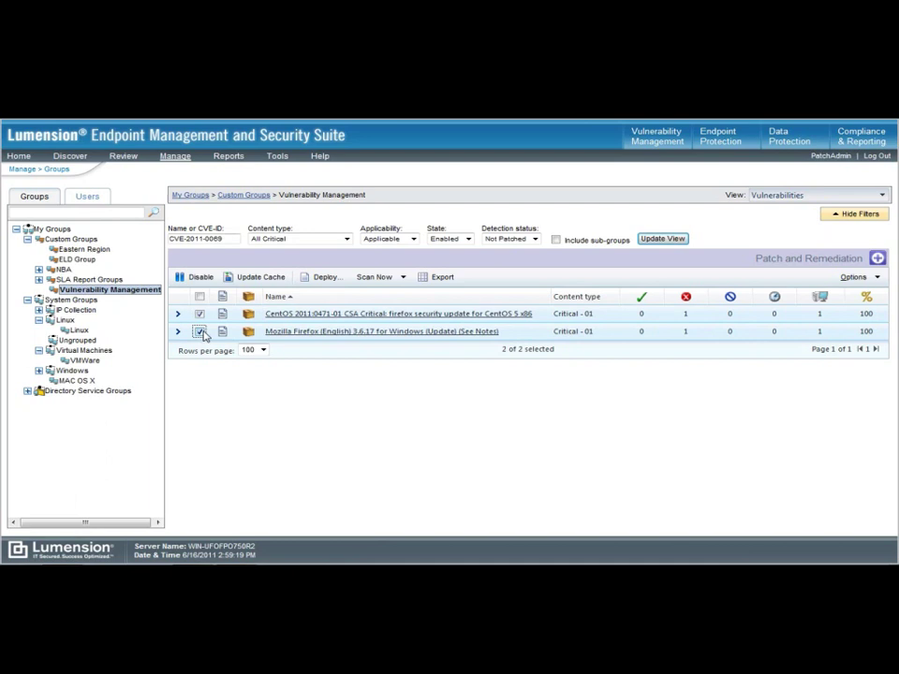
right_click(488, 310)
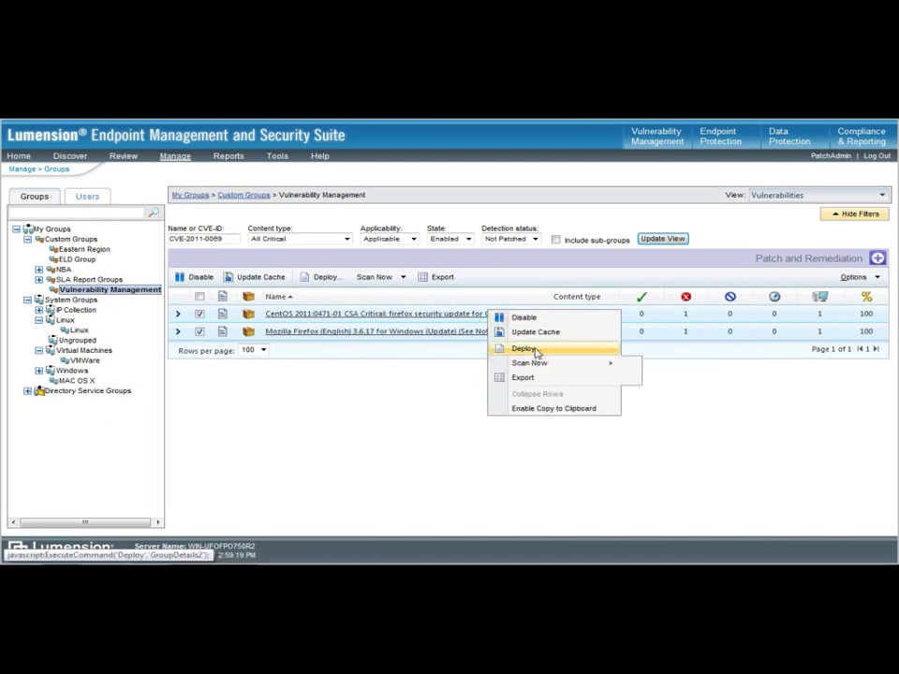
click(525, 348)
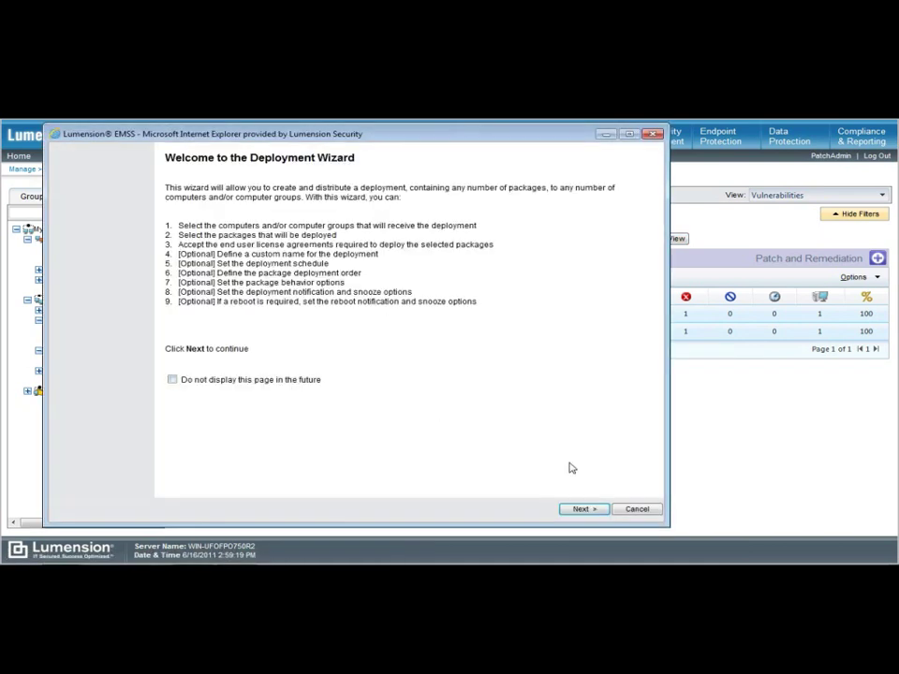
Keep the preselected WinXP and Linux endpoints and the preselected CentOS and Mozilla packages for the deployment.
click(592, 512)
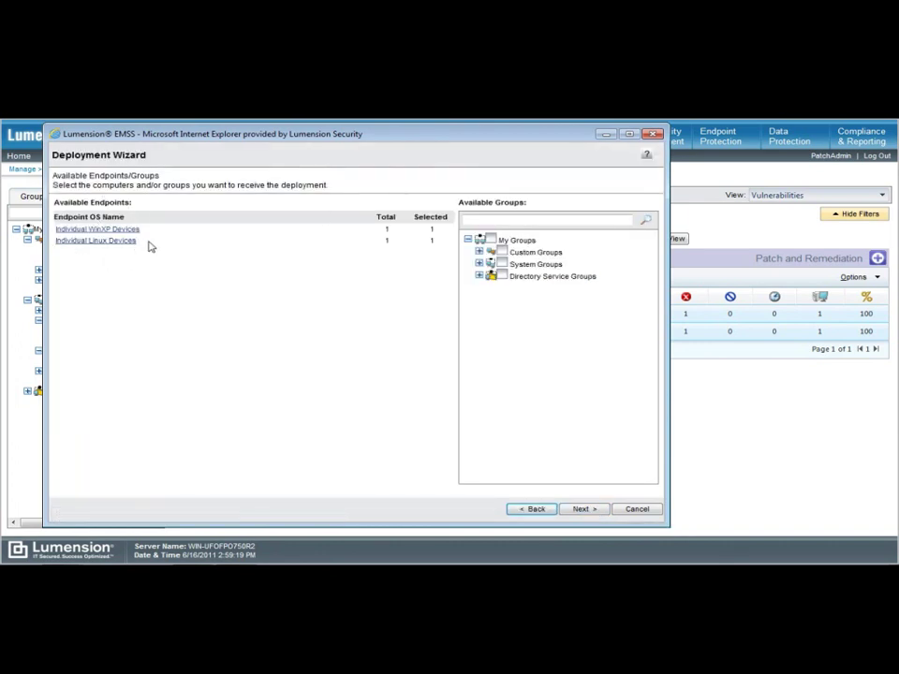
click(585, 510)
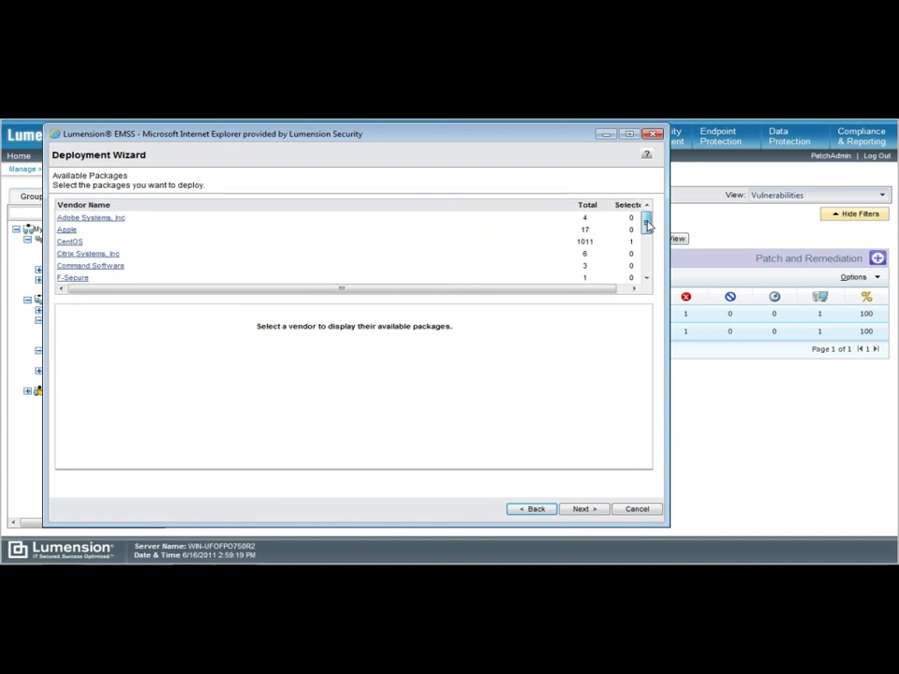
scroll(647, 222, down, 1)
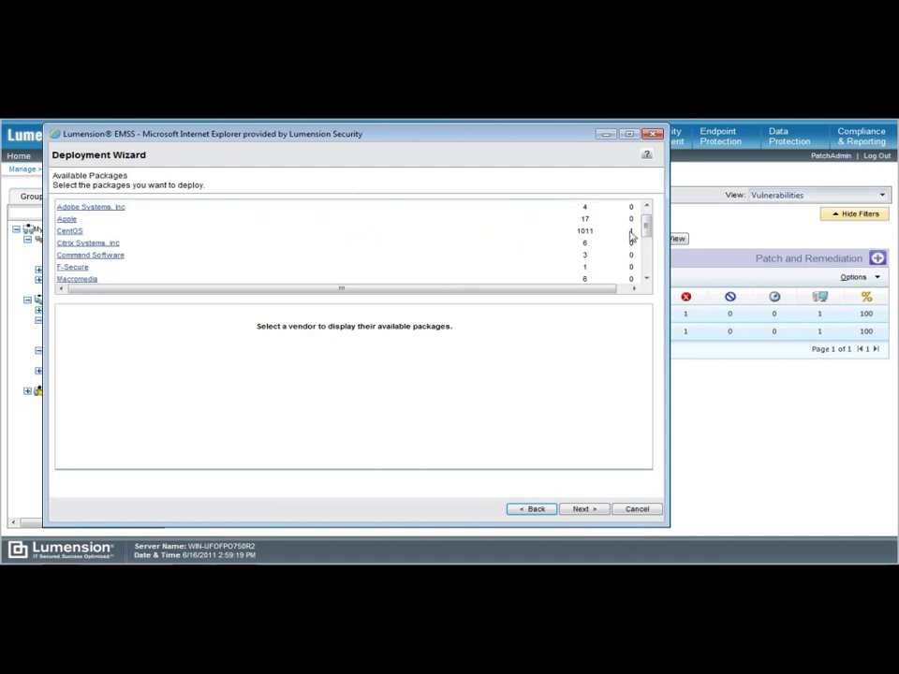
scroll(645, 232, down, 3)
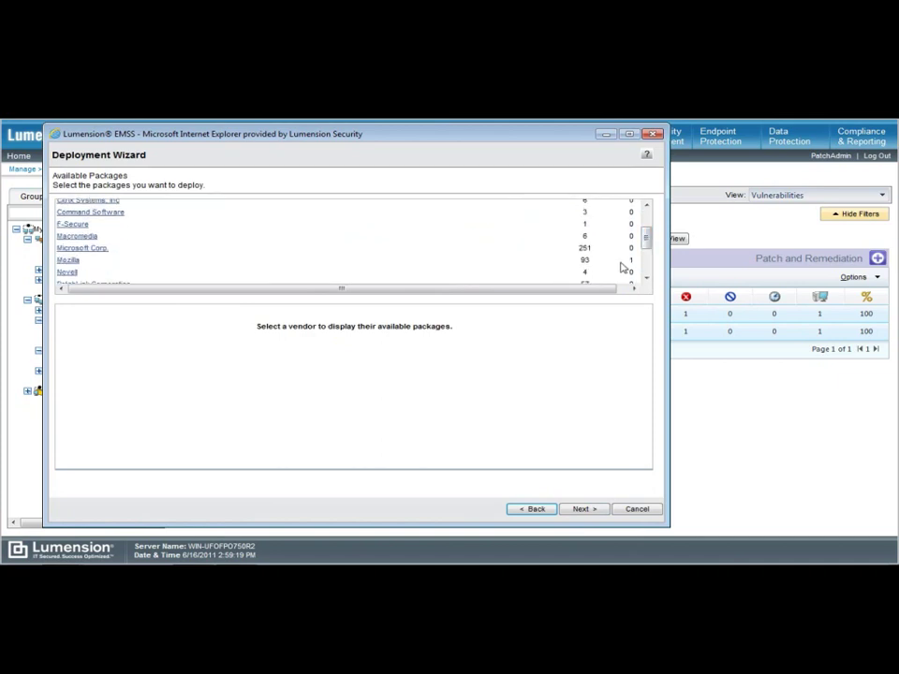
click(585, 512)
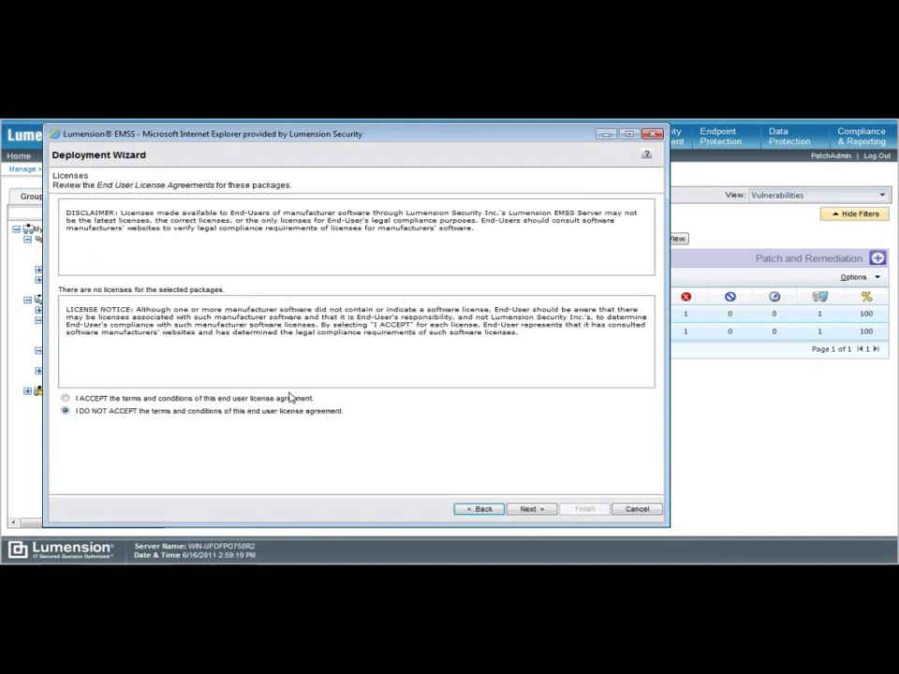
Accept the end user license agreement for the packages and continue to the deployment information.
click(295, 399)
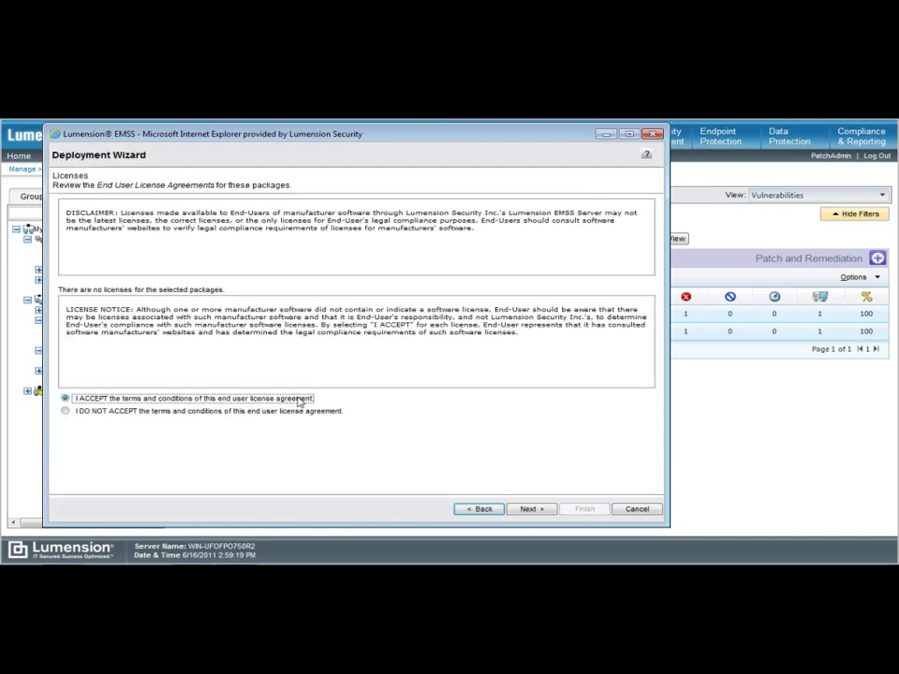
click(530, 511)
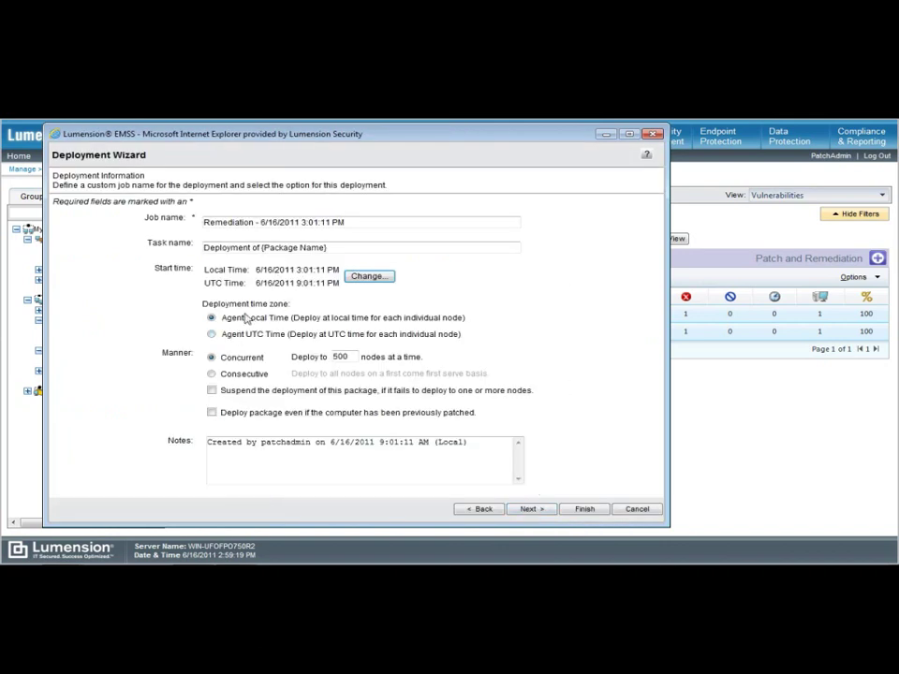
Replace "Remediation" in the deployment job name with "Firefox to CentOS and Windows XP", keeping the date and time.
double_click(223, 222)
text(Firefox)
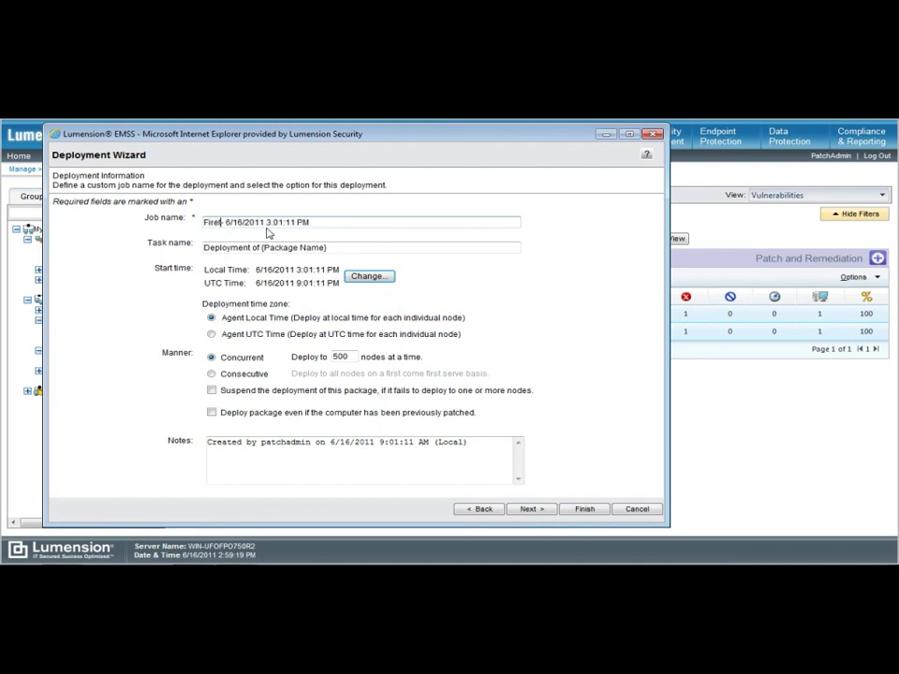
key(Delete)
key(Delete)
text(to CentOS and)
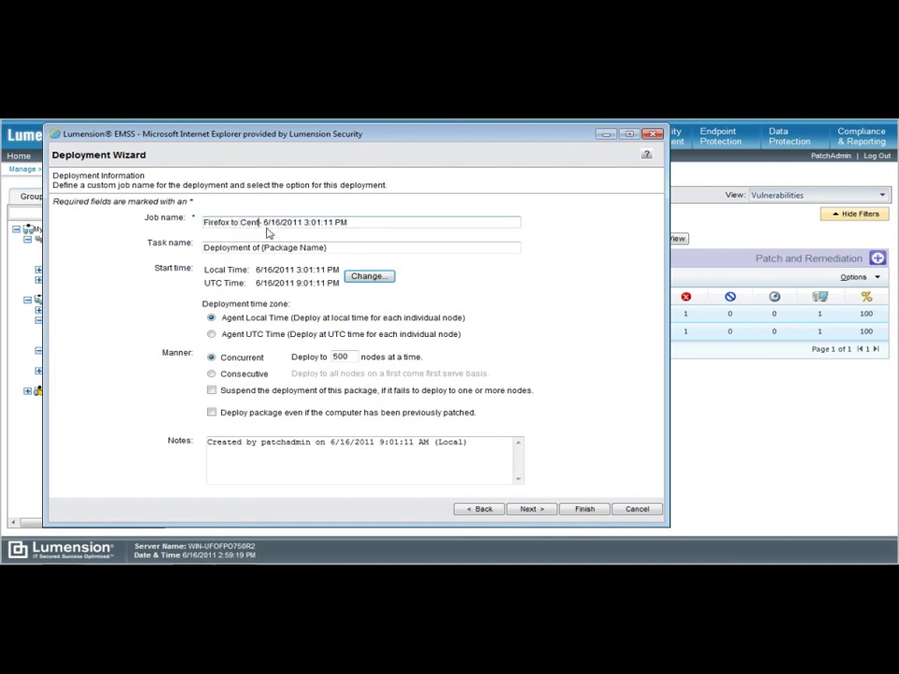
text( Windows XP)
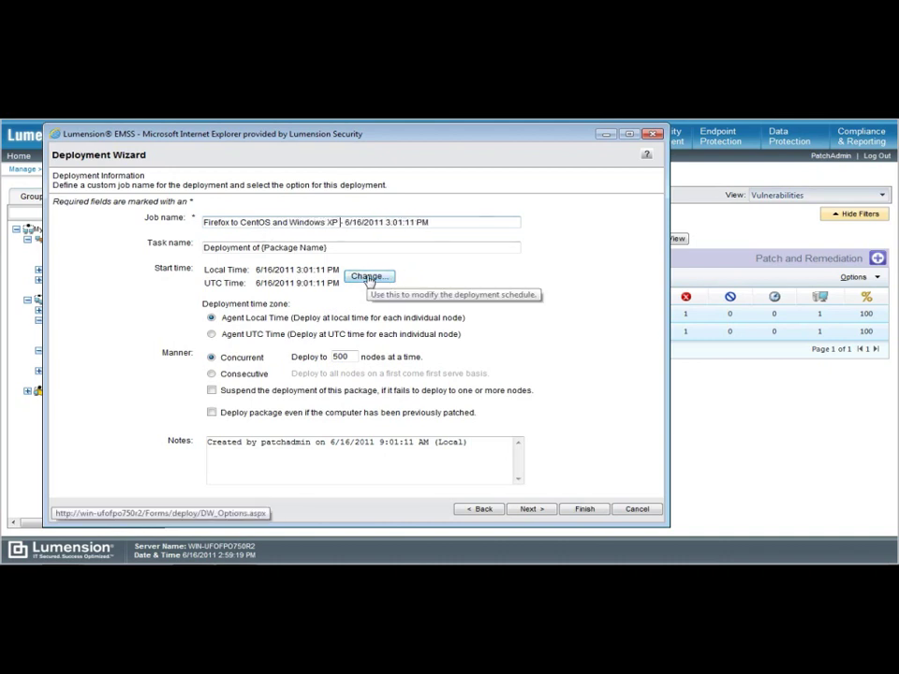
Look at the one-time and recurring schedule options for the deployment's start time, dismiss the AutoComplete prompt, and return to the deployment information.
click(368, 277)
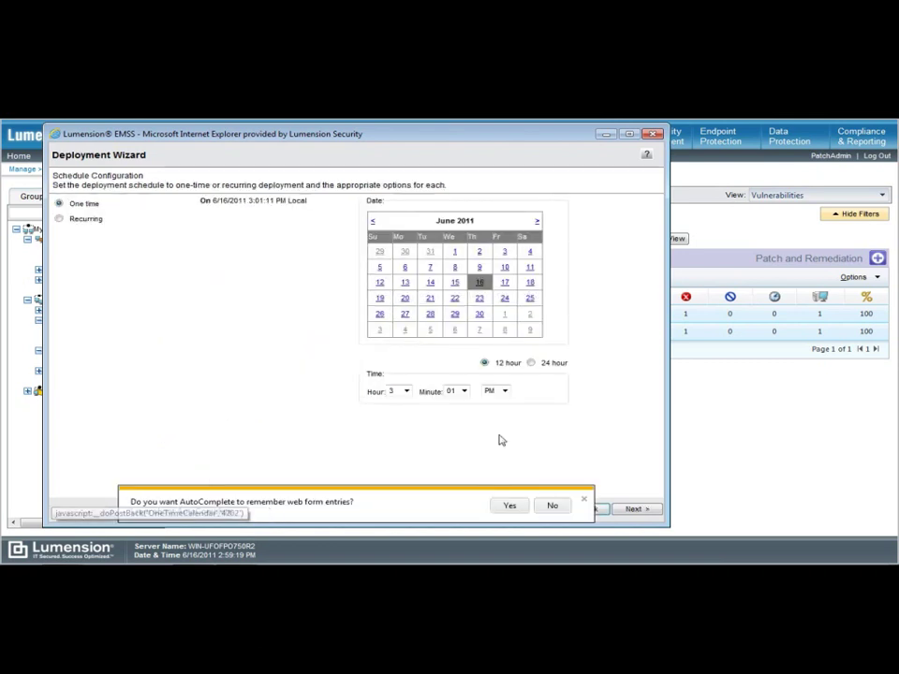
click(583, 502)
click(584, 510)
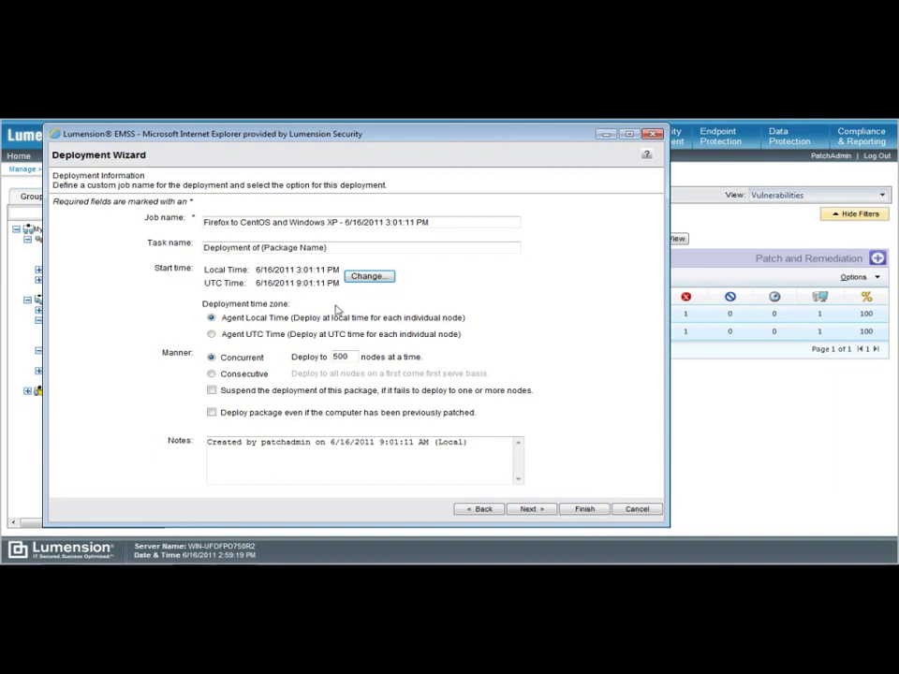
Keep the default deployment and reboot notification options and finish the deployment setup from the confirmation page.
click(547, 513)
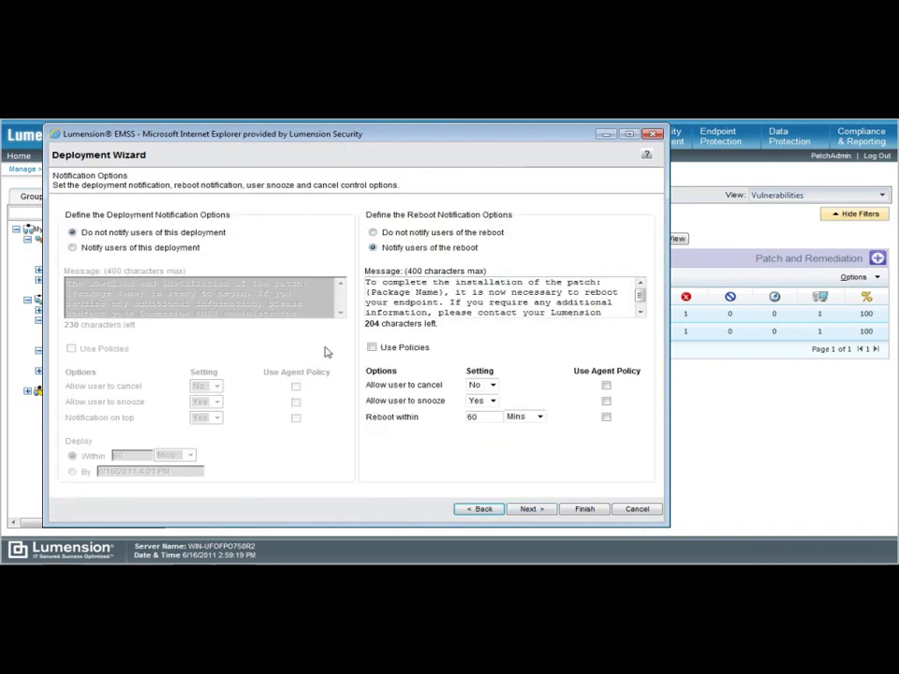
click(537, 513)
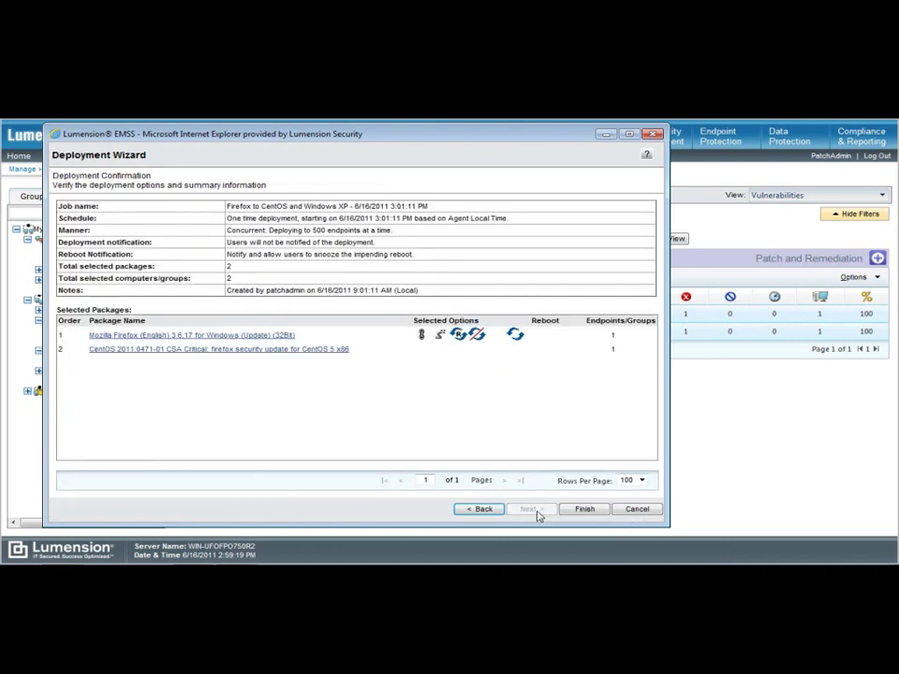
click(581, 511)
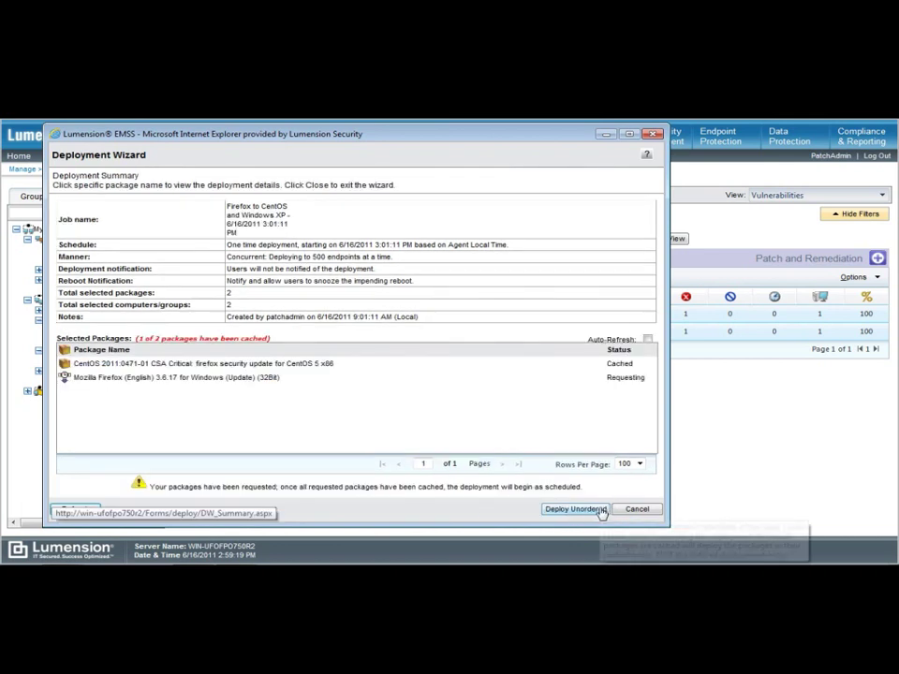
Deploy the CentOS and Mozilla Firefox packages unordered and close the deployment summary.
click(599, 510)
click(520, 391)
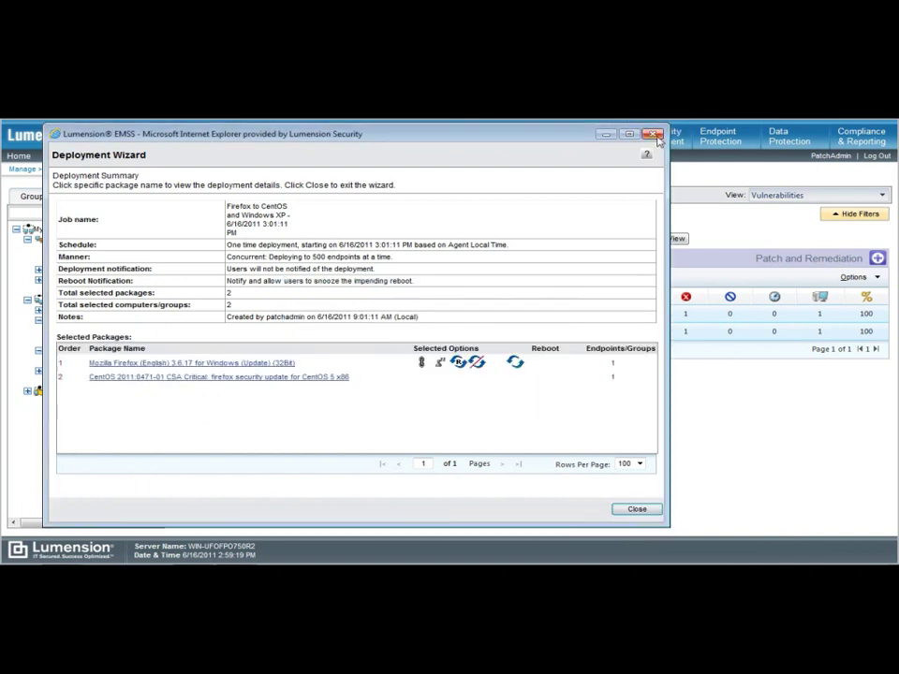
click(635, 509)
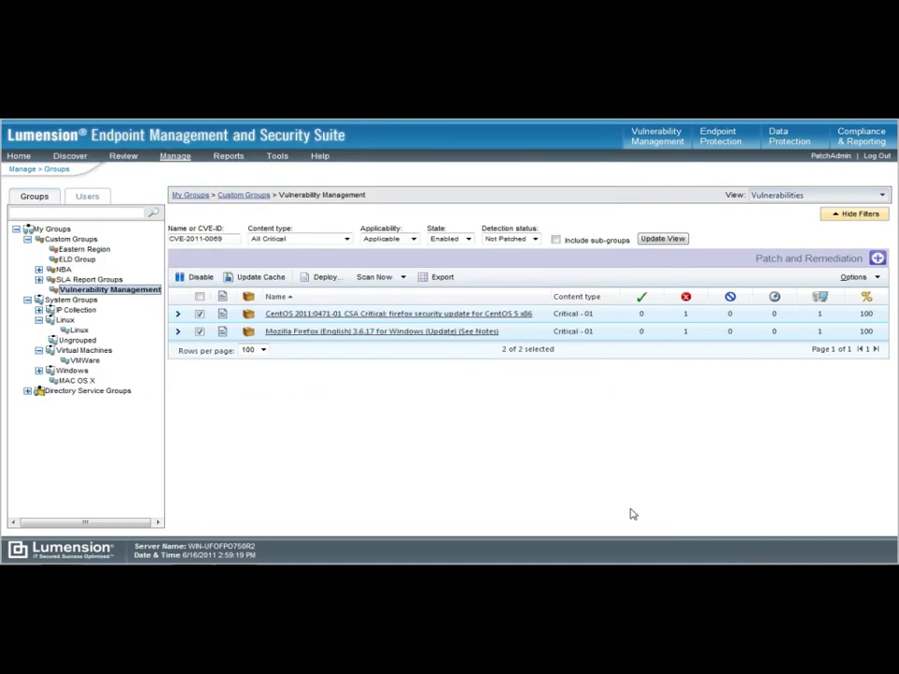
Open the Deployments and Tasks list and expand the Firefox to CentOS and Windows XP job to view its package deployments.
click(174, 160)
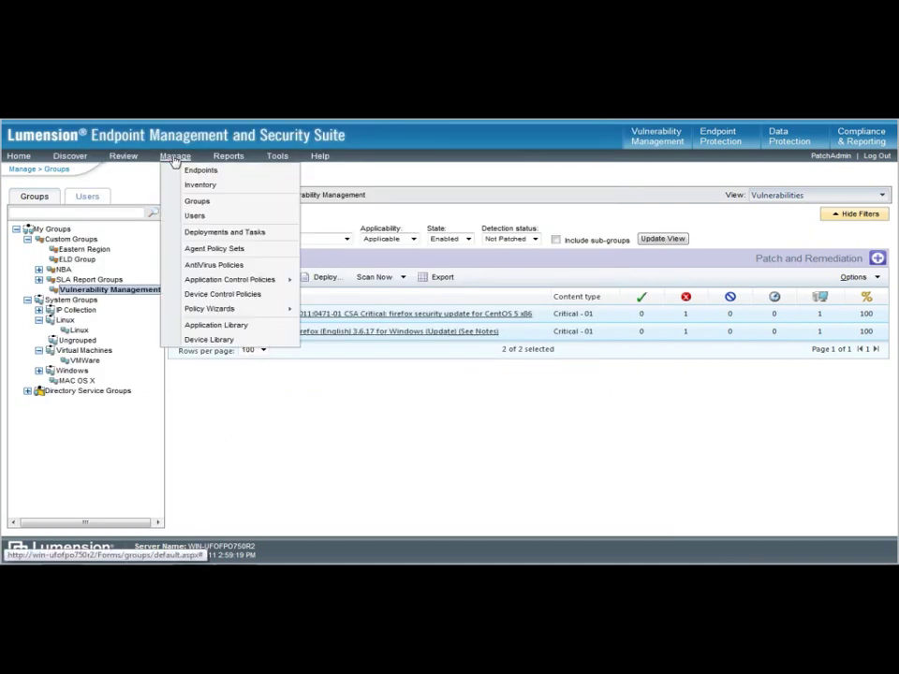
click(191, 234)
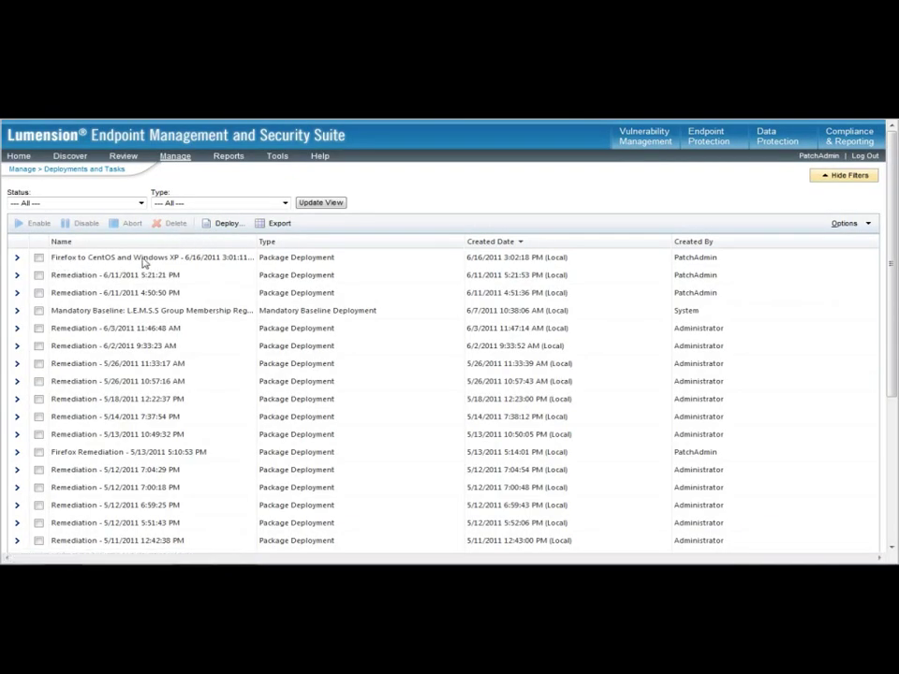
click(17, 258)
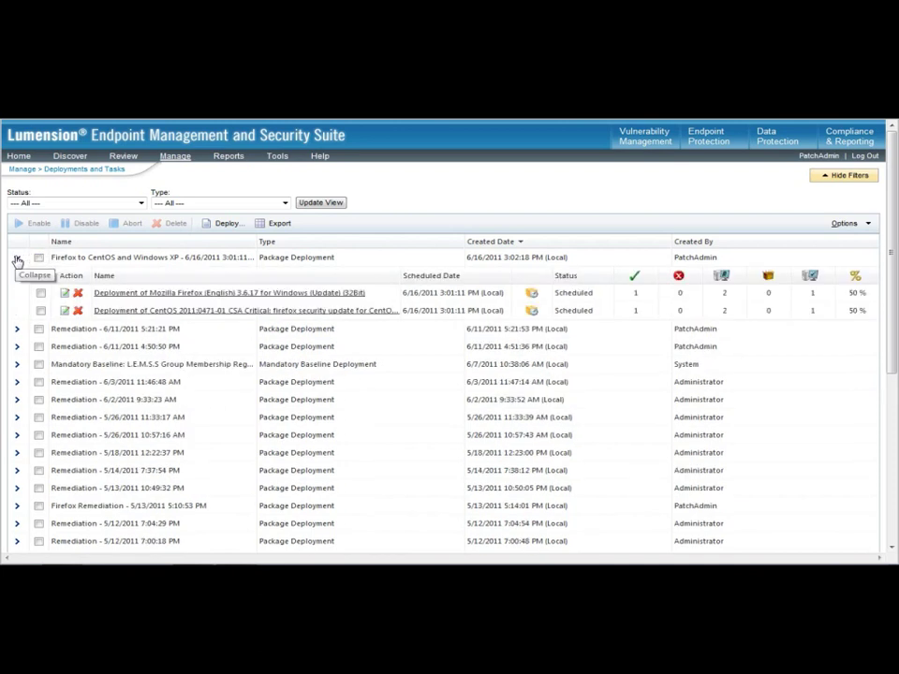